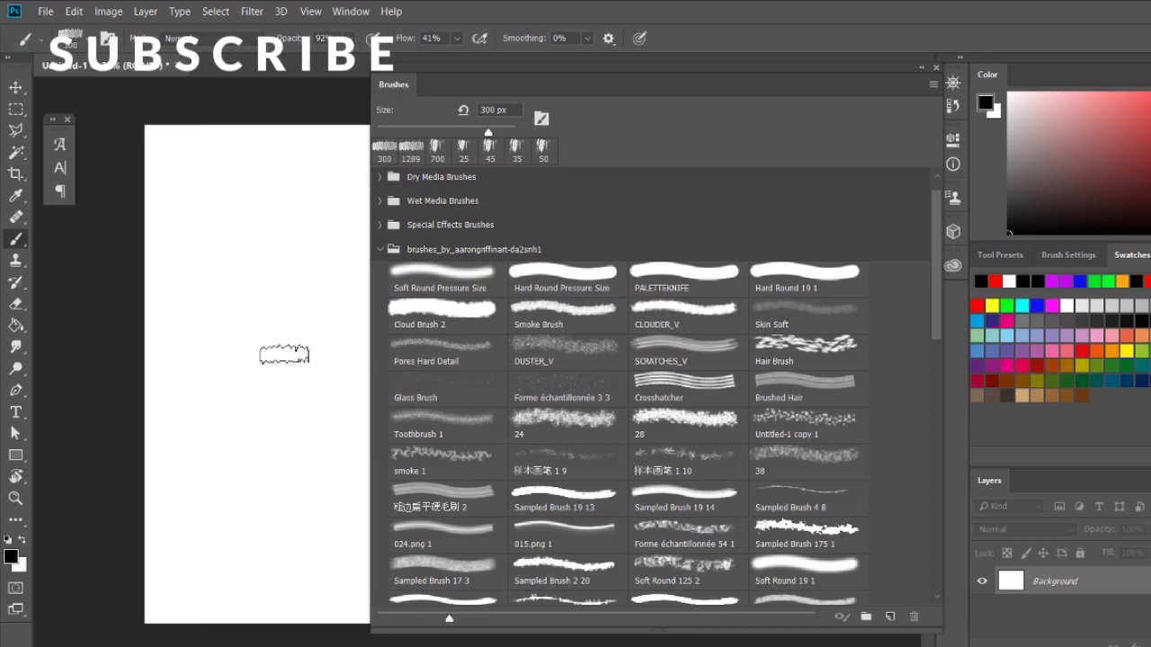
# Step: Browse the brush download pages in Google Chrome
pyautogui.scroll(-1, 659, 295)
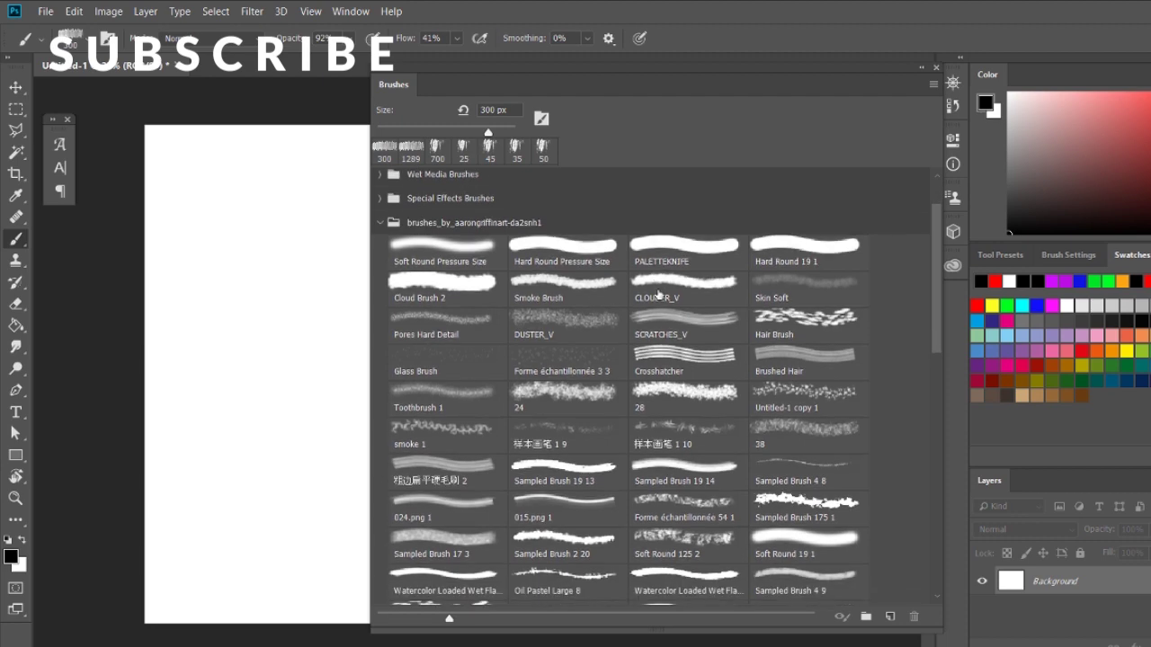
pyautogui.scroll(-2, 658, 297)
pyautogui.scroll(-2, 657, 298)
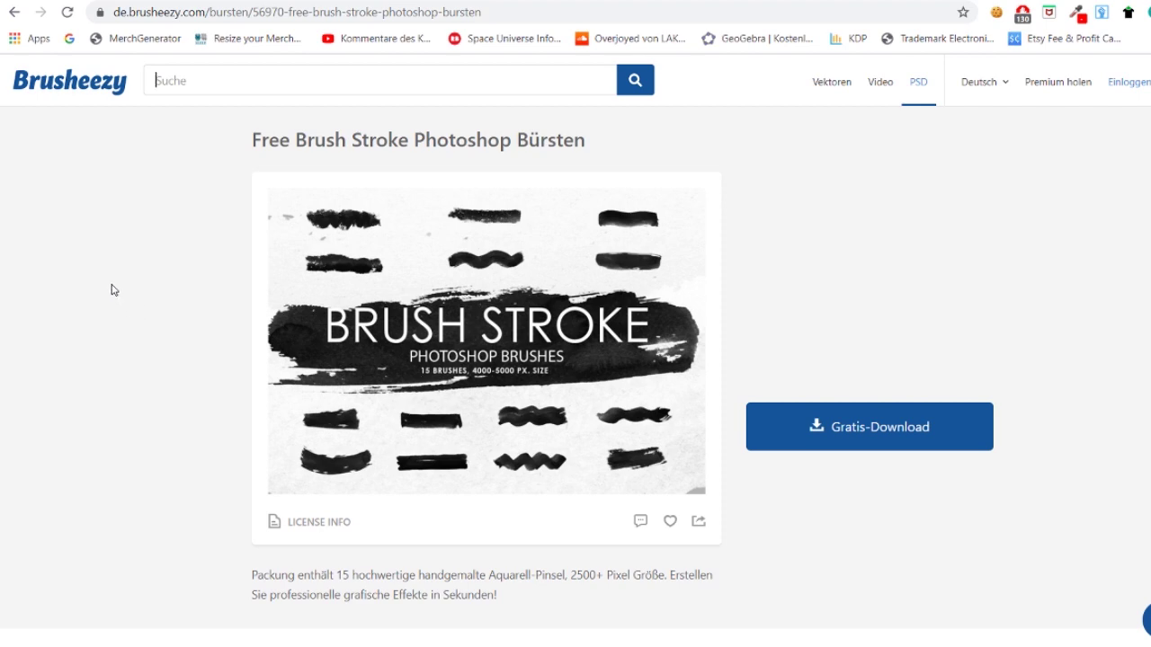
pyautogui.scroll(-5, 117, 274)
pyautogui.scroll(-5, 135, 296)
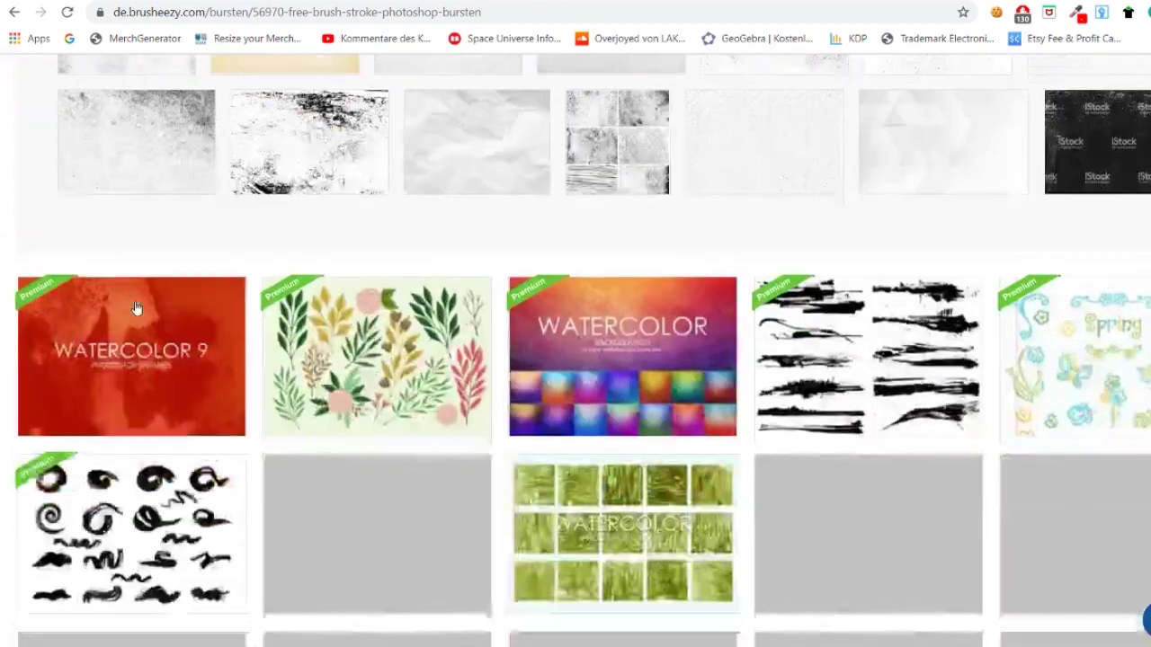
pyautogui.scroll(5, 135, 297)
pyautogui.scroll(5, 136, 308)
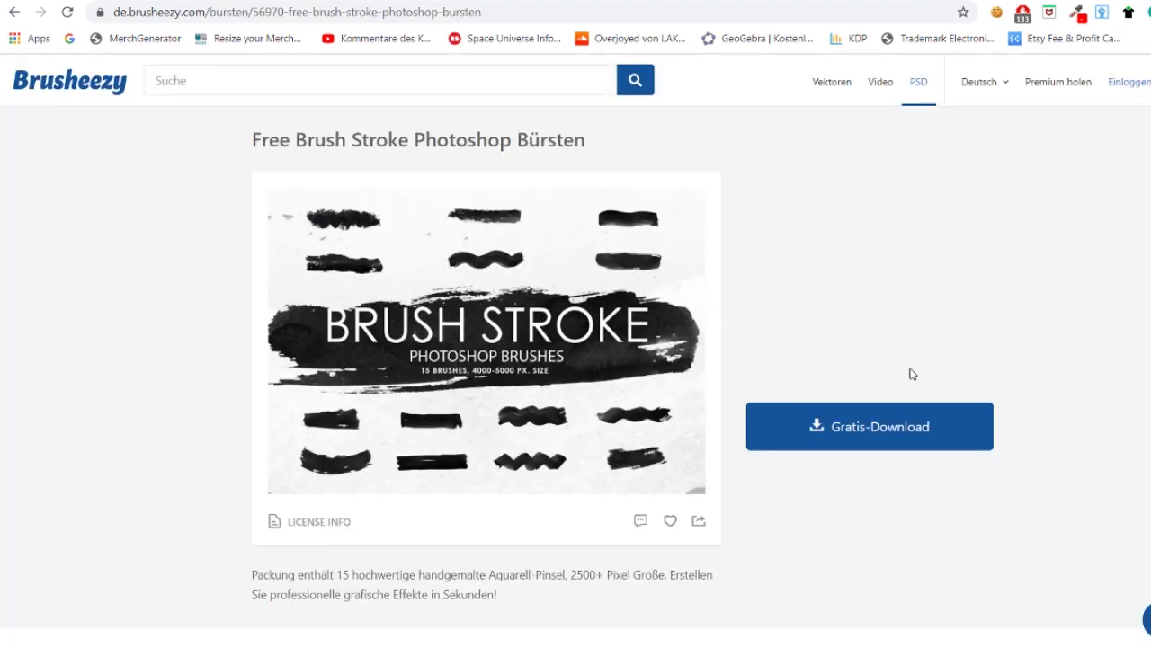
pyautogui.scroll(-3, 910, 374)
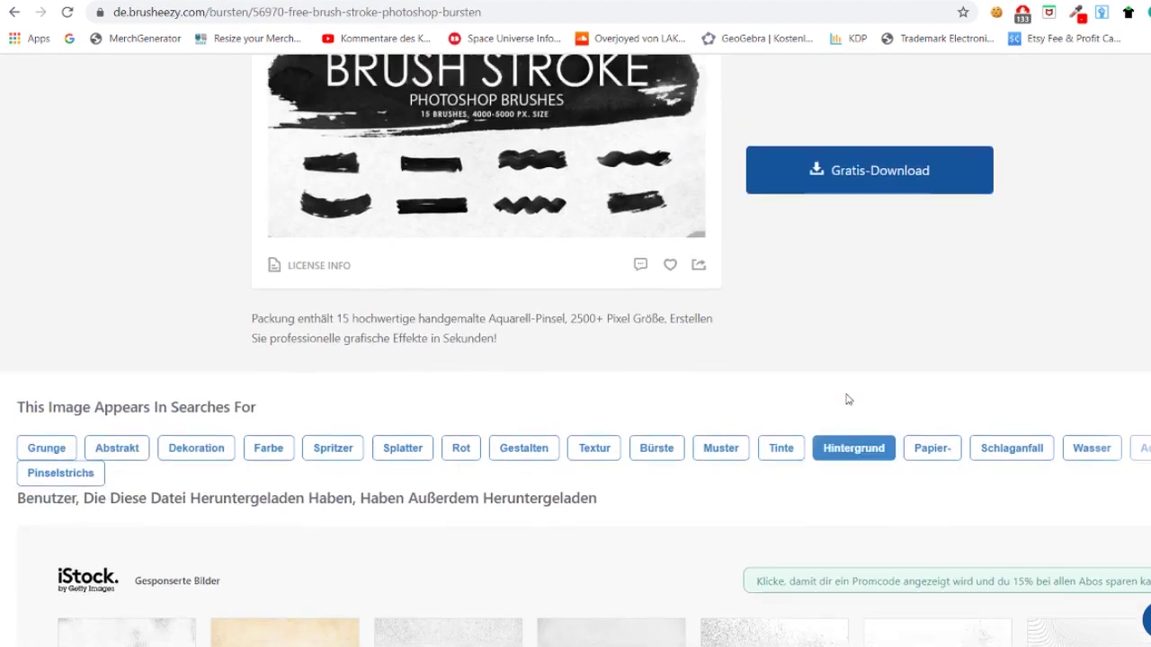
pyautogui.scroll(3, 854, 392)
pyautogui.click(340, 79)
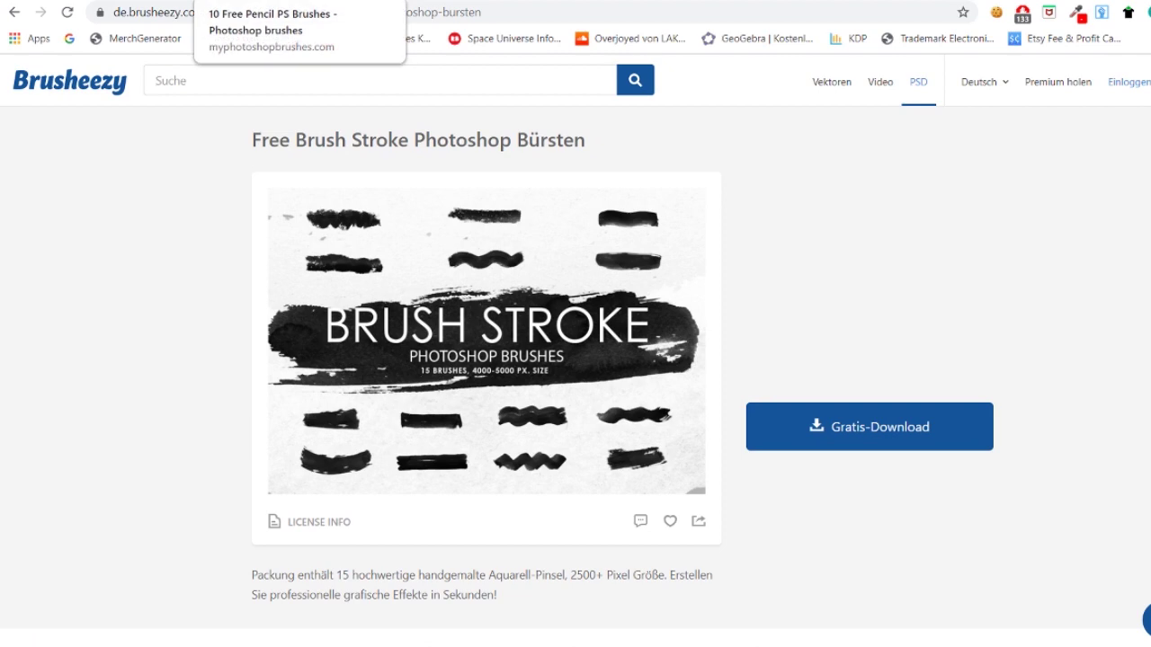
# Step: Download the 10 Free Pencil PS Brushes pack (4.3 MB) as pencil-brushes.zip
pyautogui.click(270, 2)
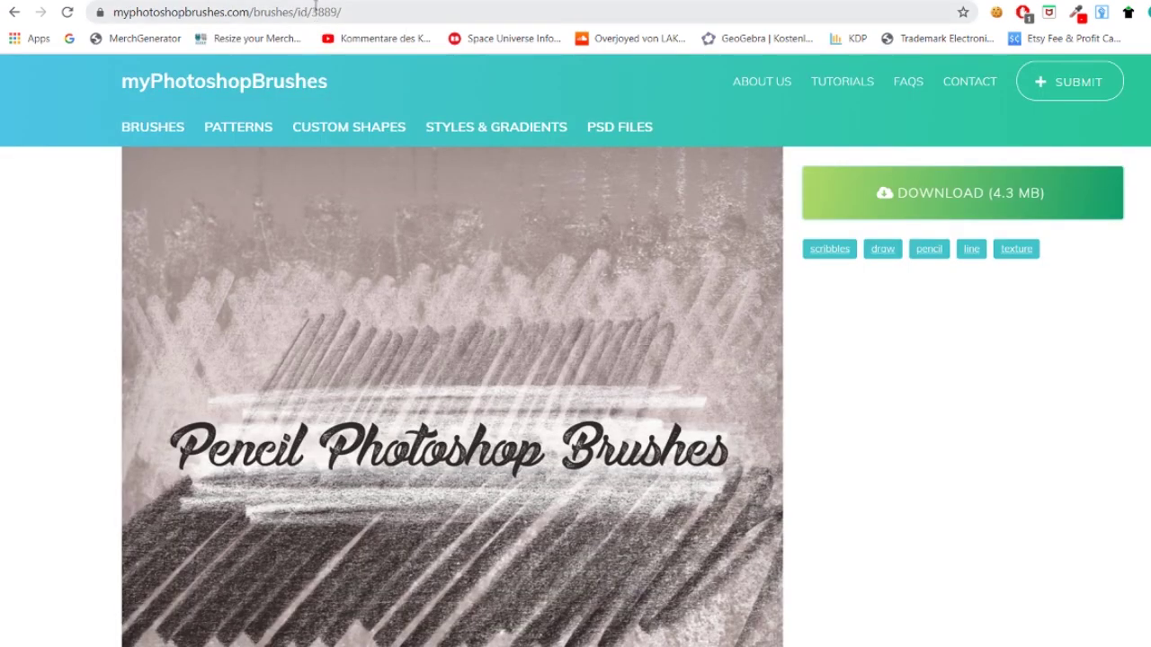
pyautogui.hotkey('ctrl', 'Tab')
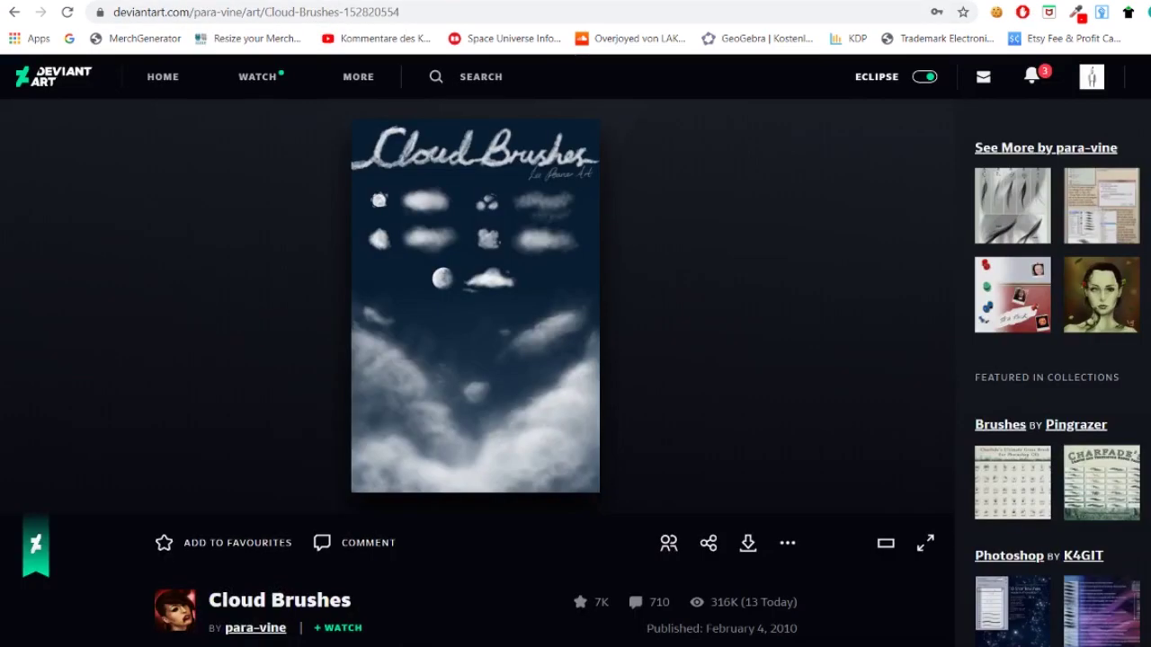
pyautogui.hotkey('ctrl', 'shift', 'Tab')
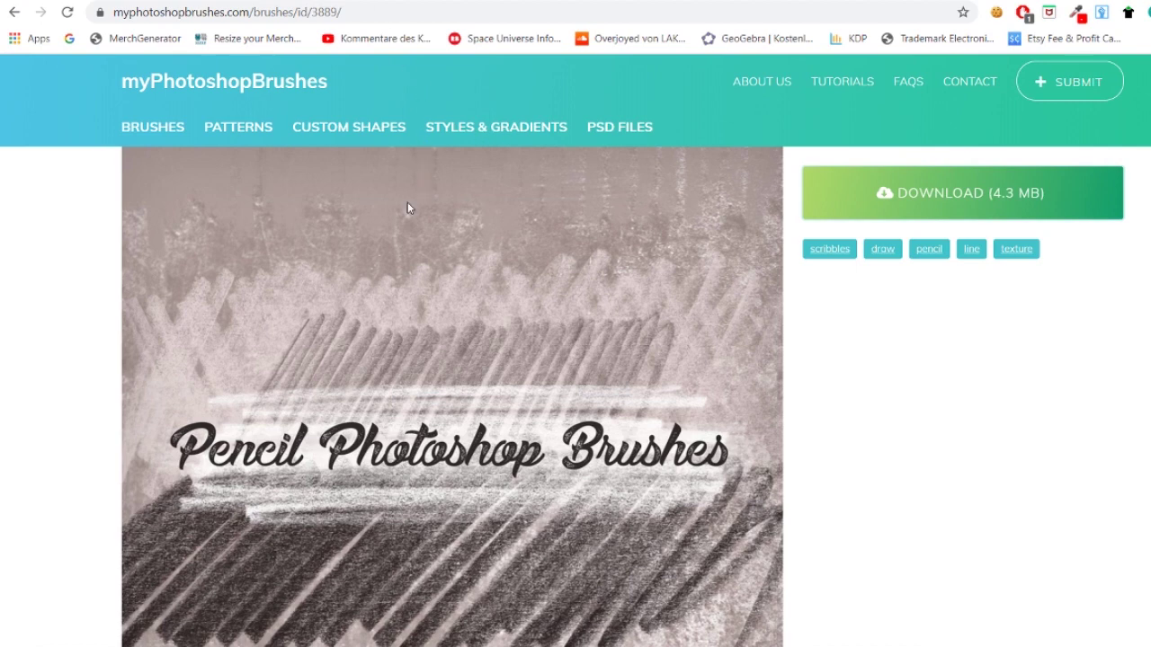
pyautogui.scroll(-2, 407, 208)
pyautogui.scroll(2, 837, 378)
pyautogui.scroll(1, 1047, 326)
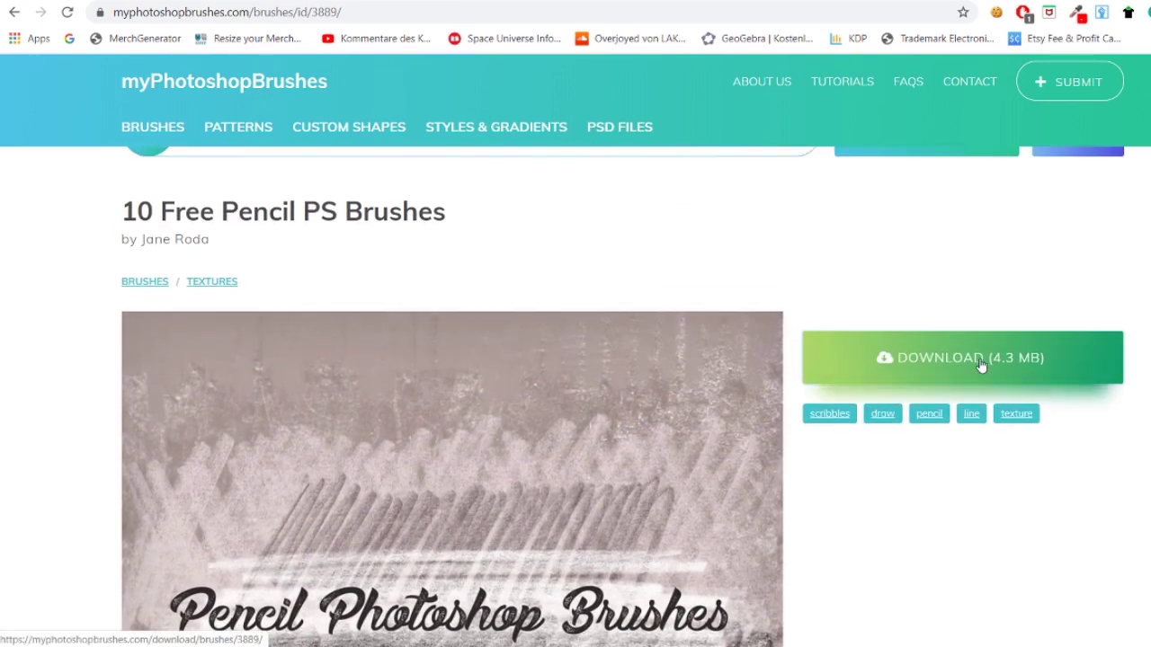
pyautogui.click(981, 360)
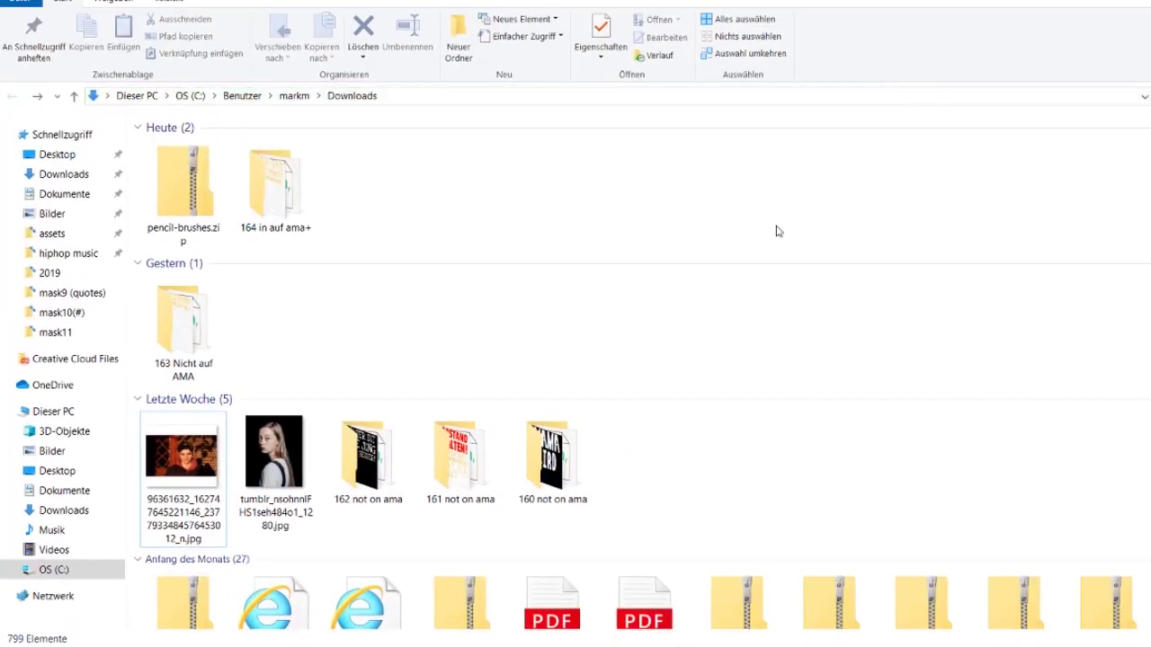
# Step: Extract pencil-brushes.zip with Alle extrahieren into a pencil-brushes folder
pyautogui.click(183, 189)
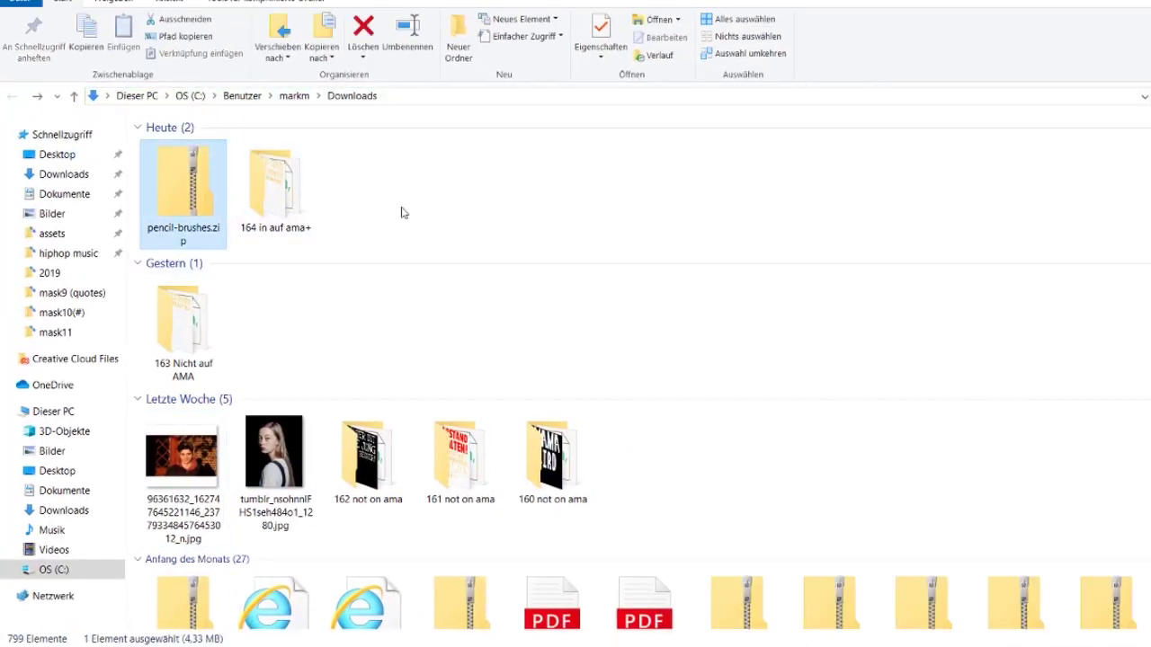
pyautogui.rightClick(198, 185)
pyautogui.click(274, 241)
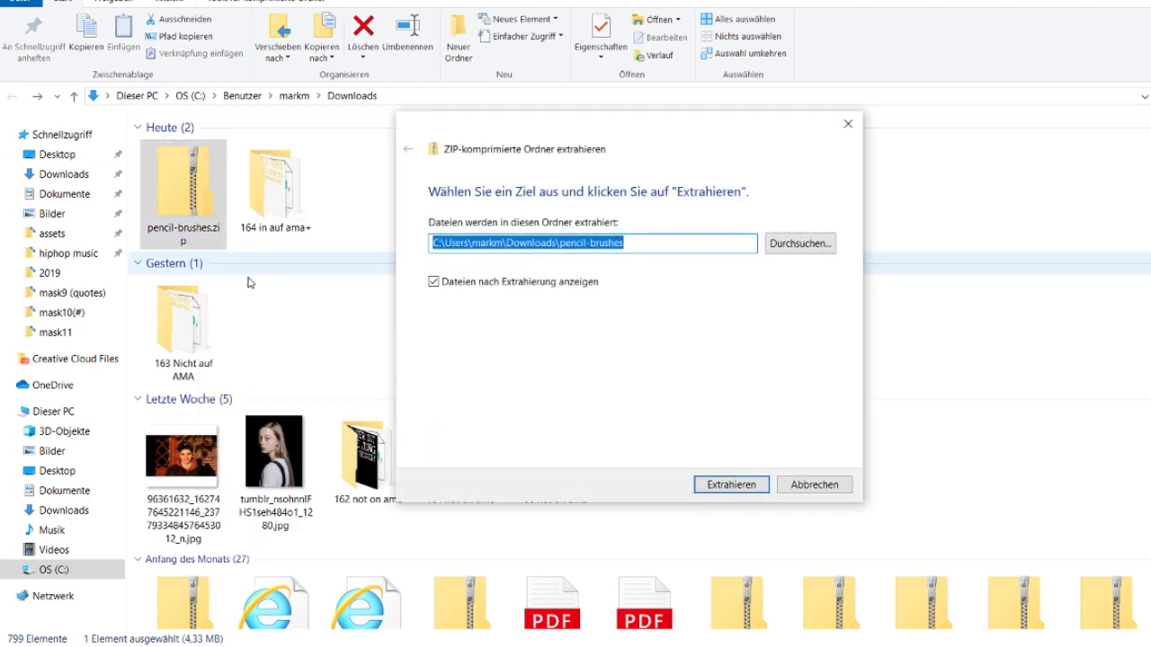
pyautogui.press('Return')
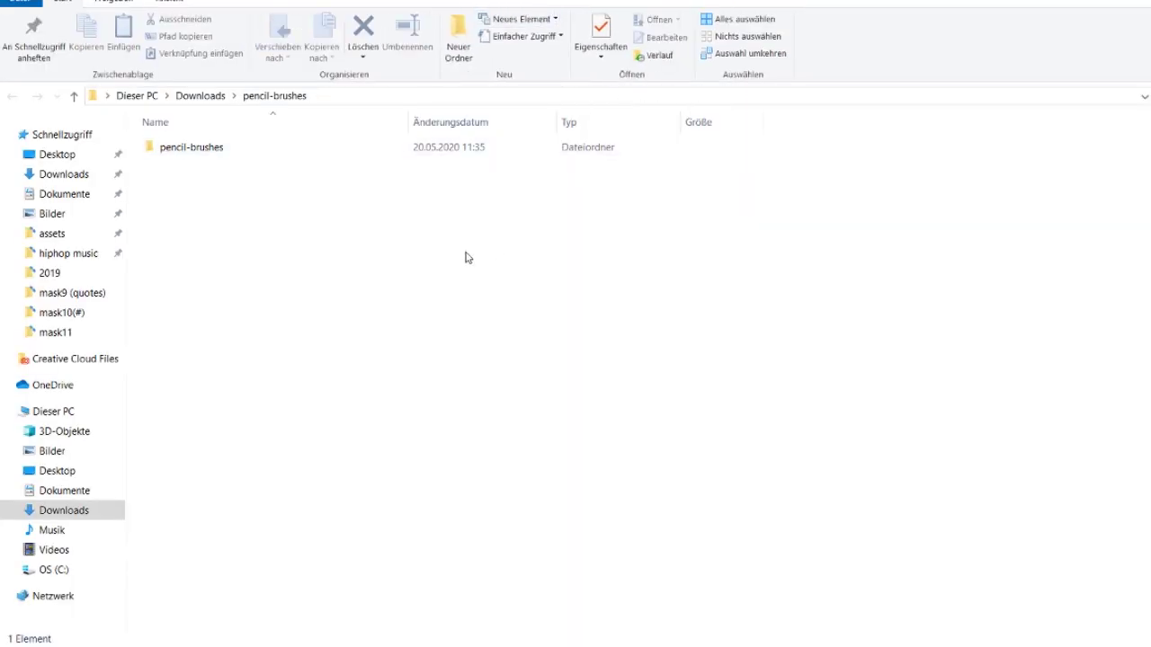
# Step: Open the extracted pencil-brushes folder to find pencil-brushes.abr
pyautogui.doubleClick(391, 149)
pyautogui.moveTo(388, 252)
pyautogui.mouseDown()
pyautogui.moveTo(356, 176)
pyautogui.moveTo(324, 149)
pyautogui.mouseUp()
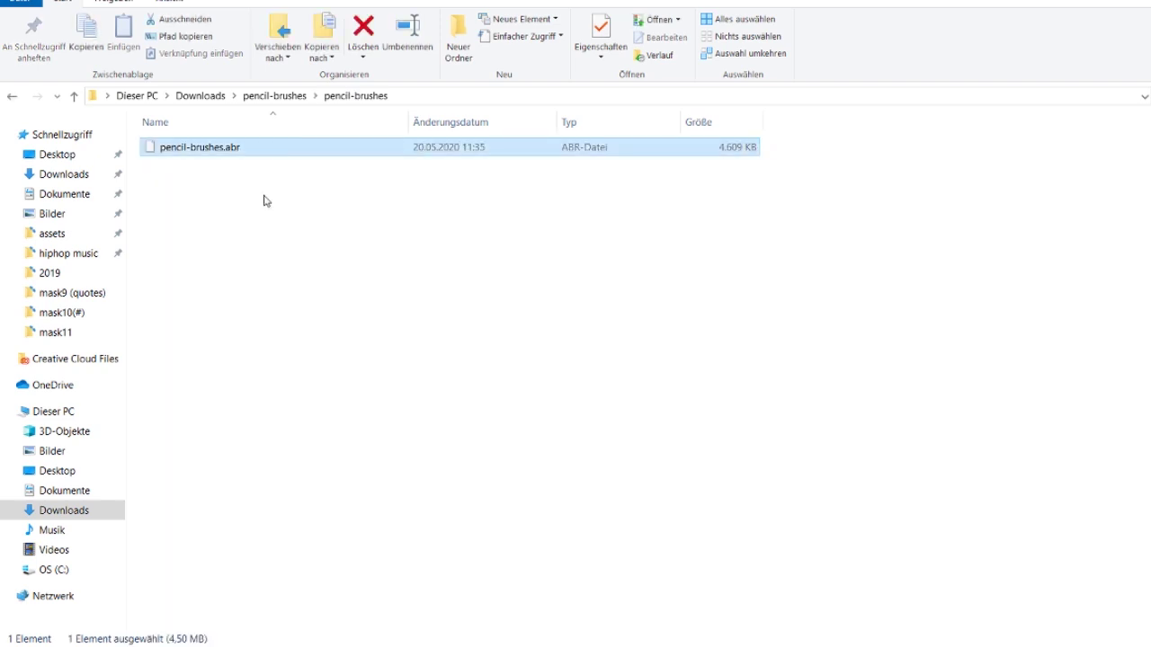
pyautogui.click(267, 202)
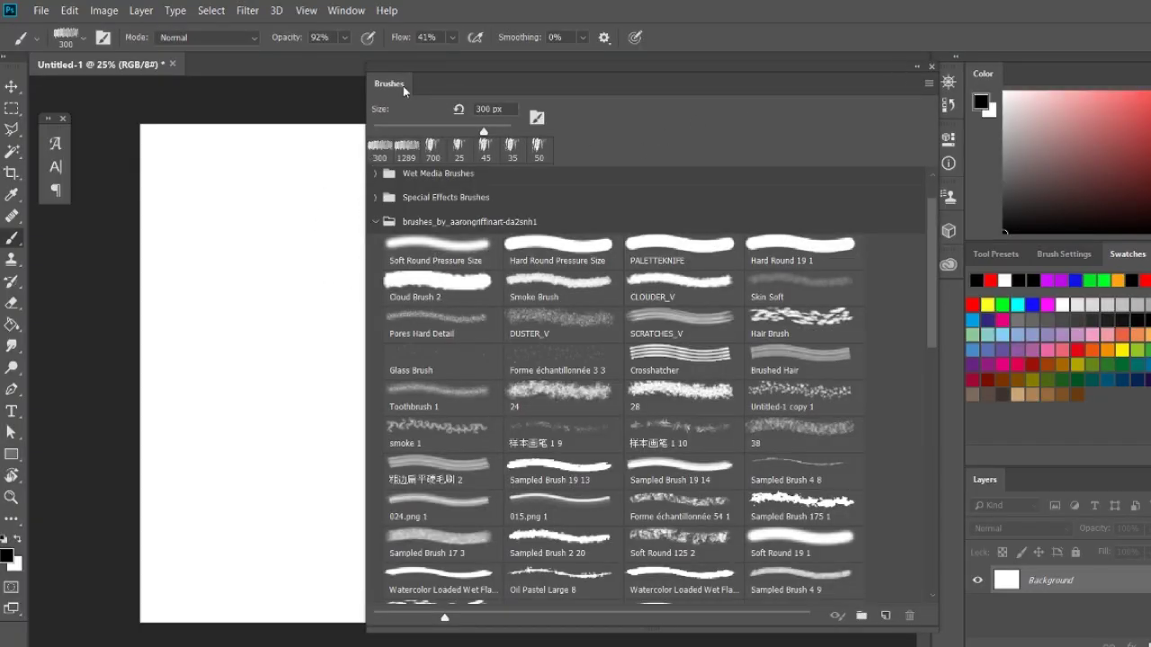
# Step: Narrow the Brushes panel to one column, uncovering the blank Untitled-1 canvas
pyautogui.moveTo(365, 117); pyautogui.dragTo(750, 116)
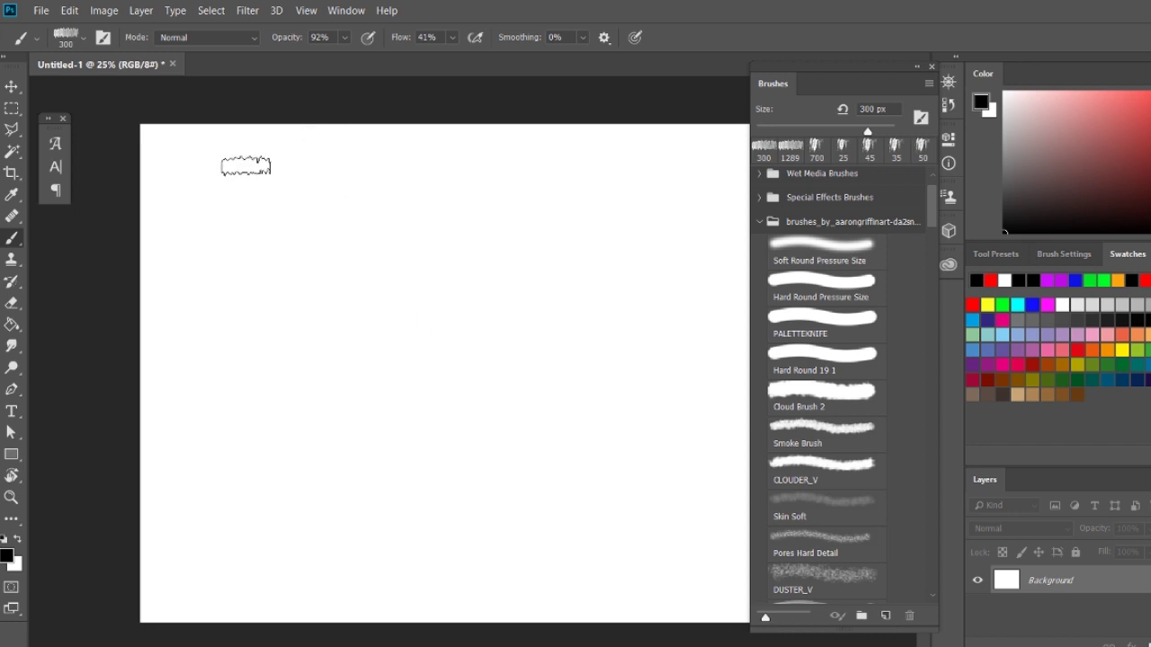
# Step: Open Edit > Preset Manager and, after viewing Swatches and Patterns, show Brushes
pyautogui.click(71, 13)
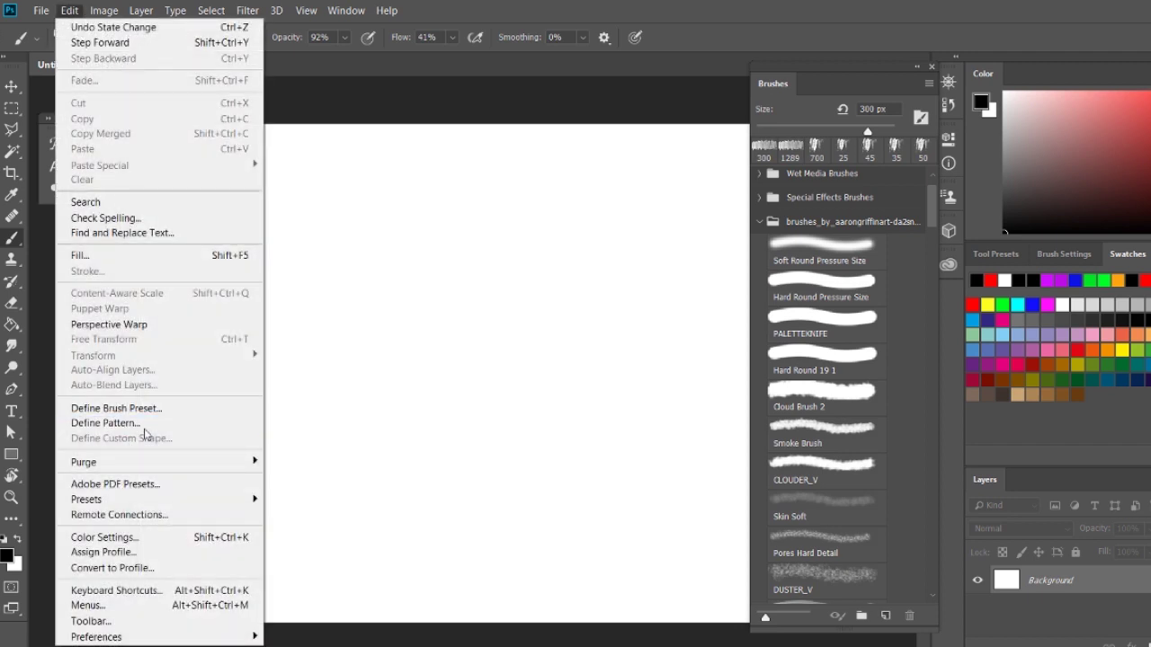
pyautogui.moveTo(87, 499)
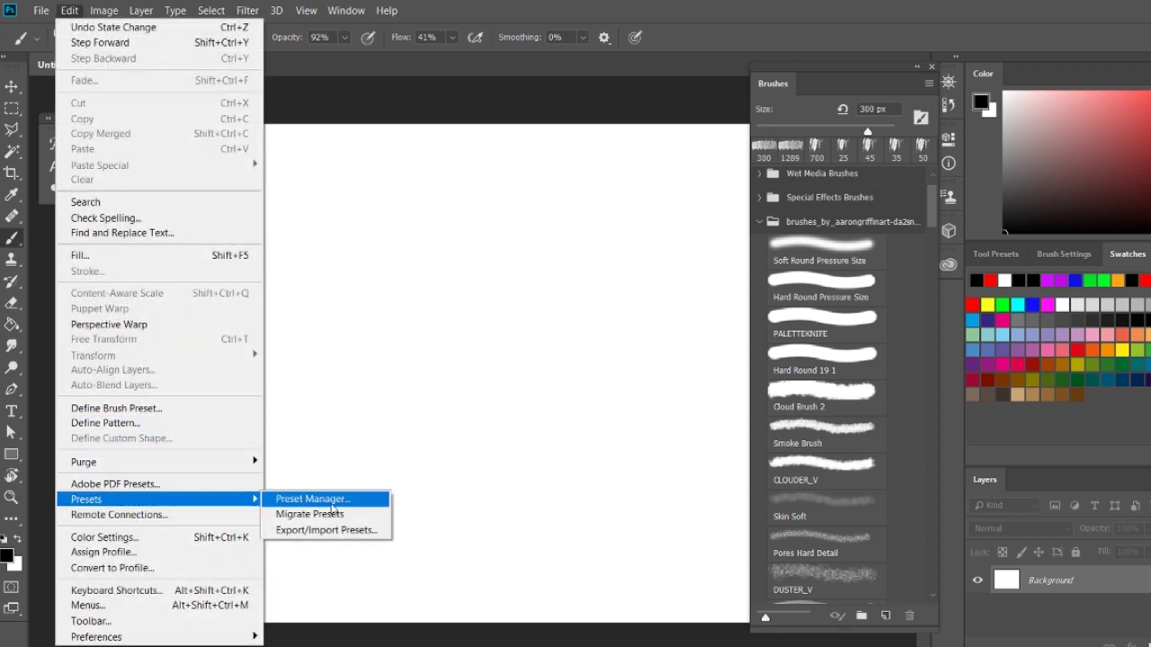
pyautogui.click(331, 500)
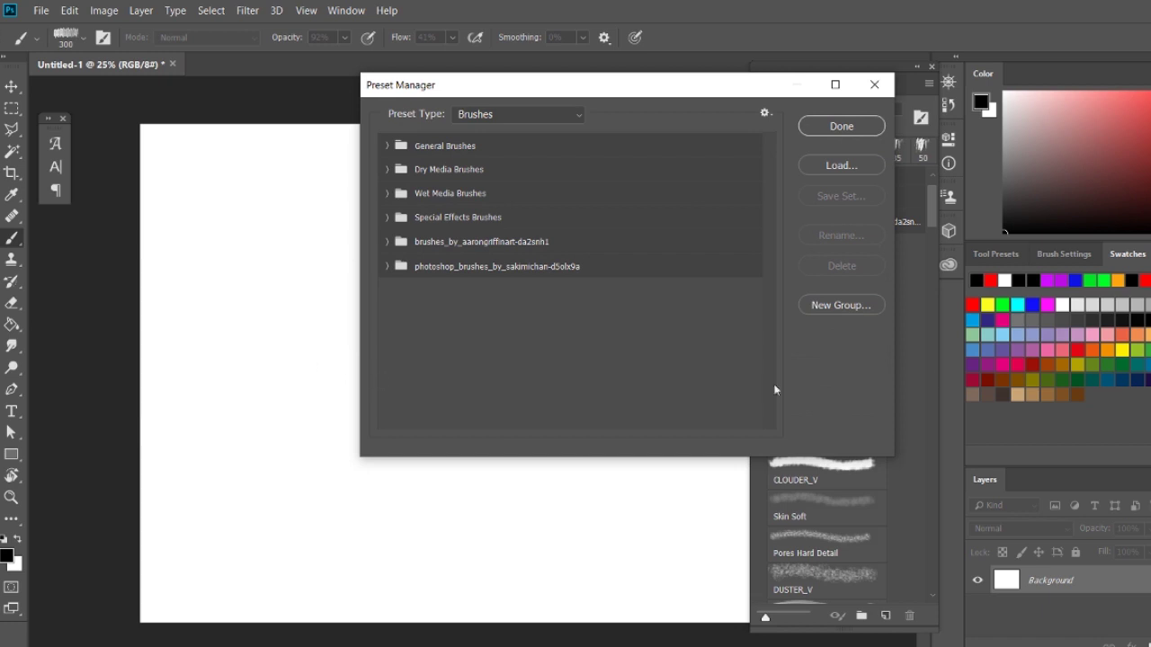
pyautogui.click(517, 114)
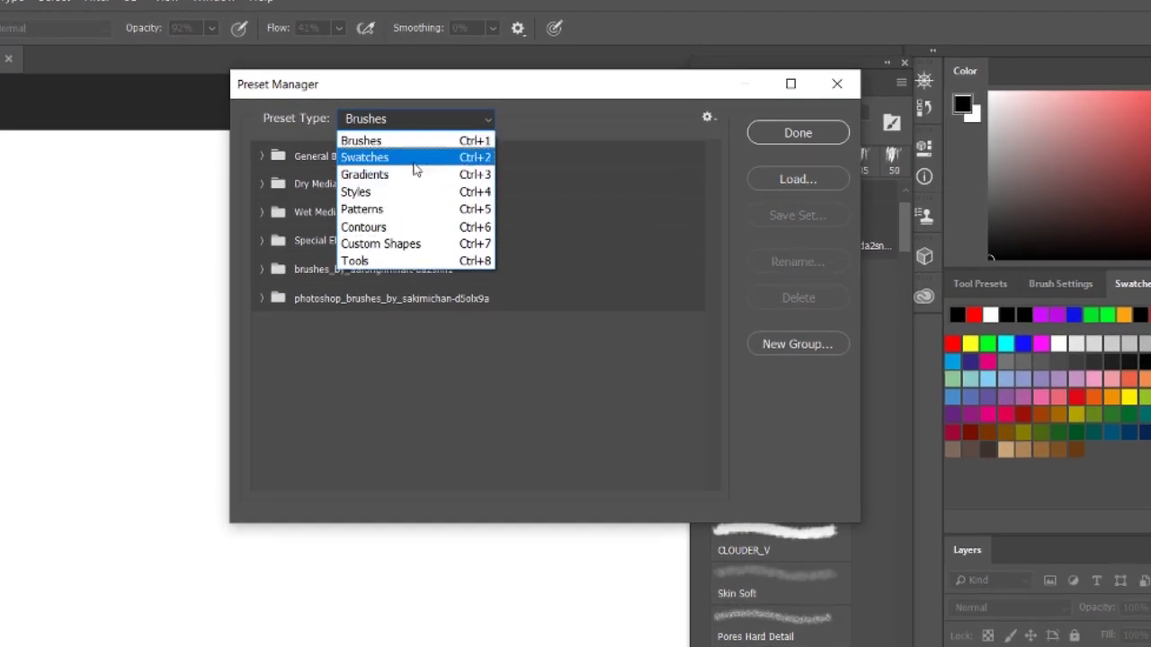
pyautogui.click(414, 160)
pyautogui.click(429, 119)
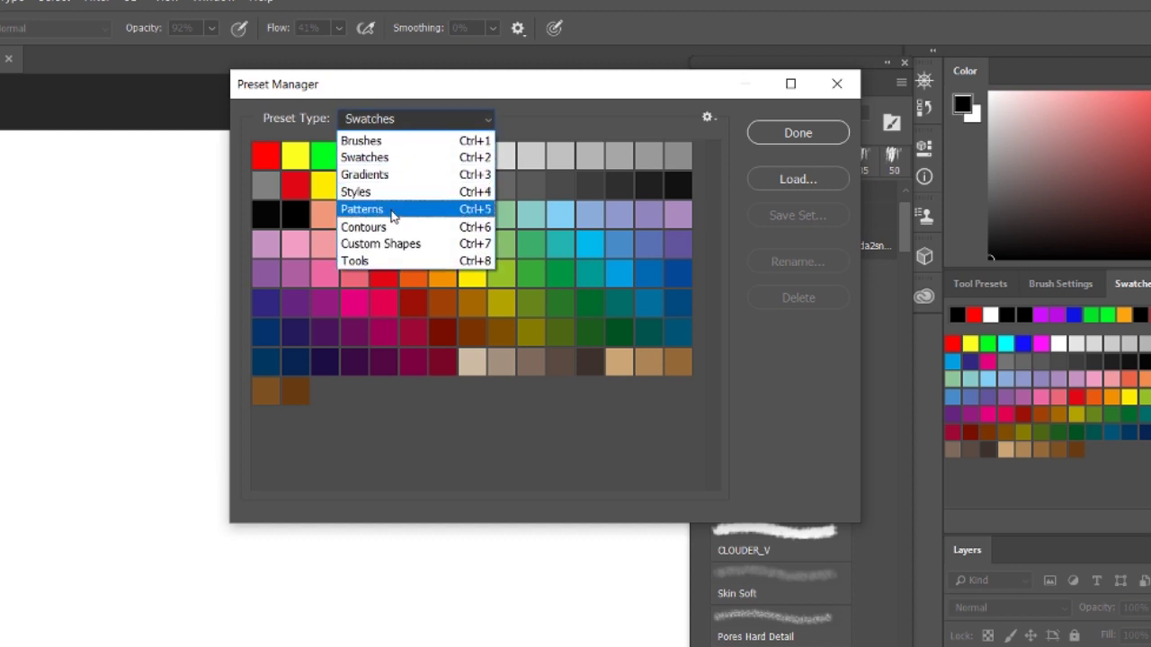
pyautogui.click(396, 210)
pyautogui.click(430, 120)
pyautogui.click(410, 141)
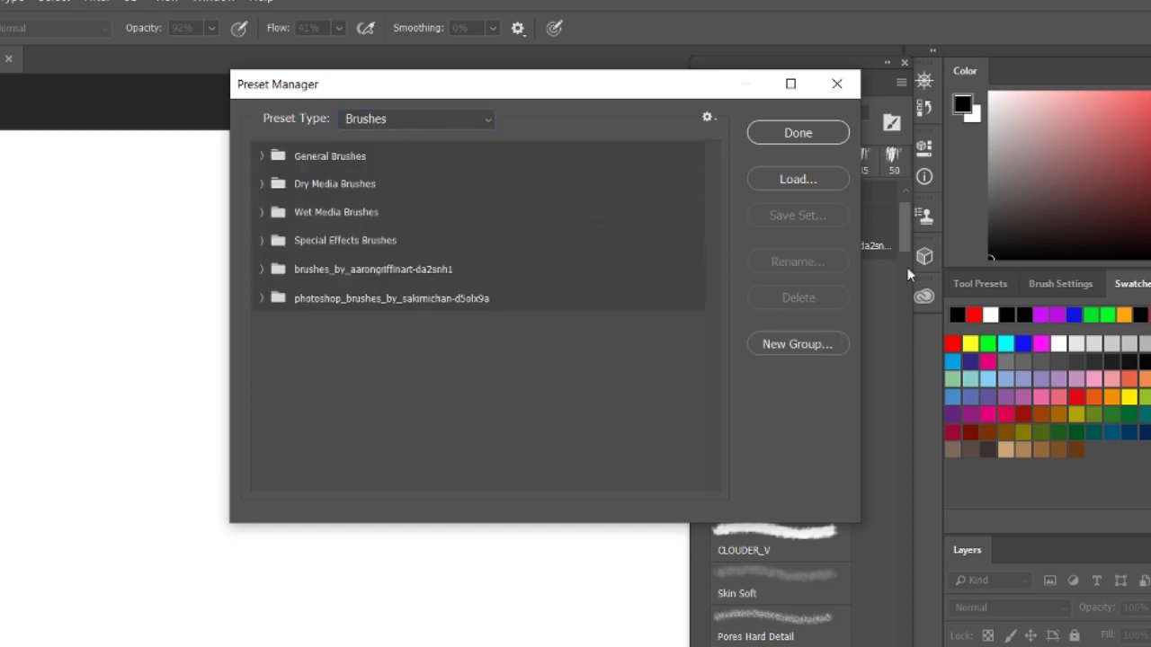
# Step: Load pencil-brushes.abr from Downloads > pencil-brushes > pencil-brushes into the brush presets
pyautogui.click(796, 179)
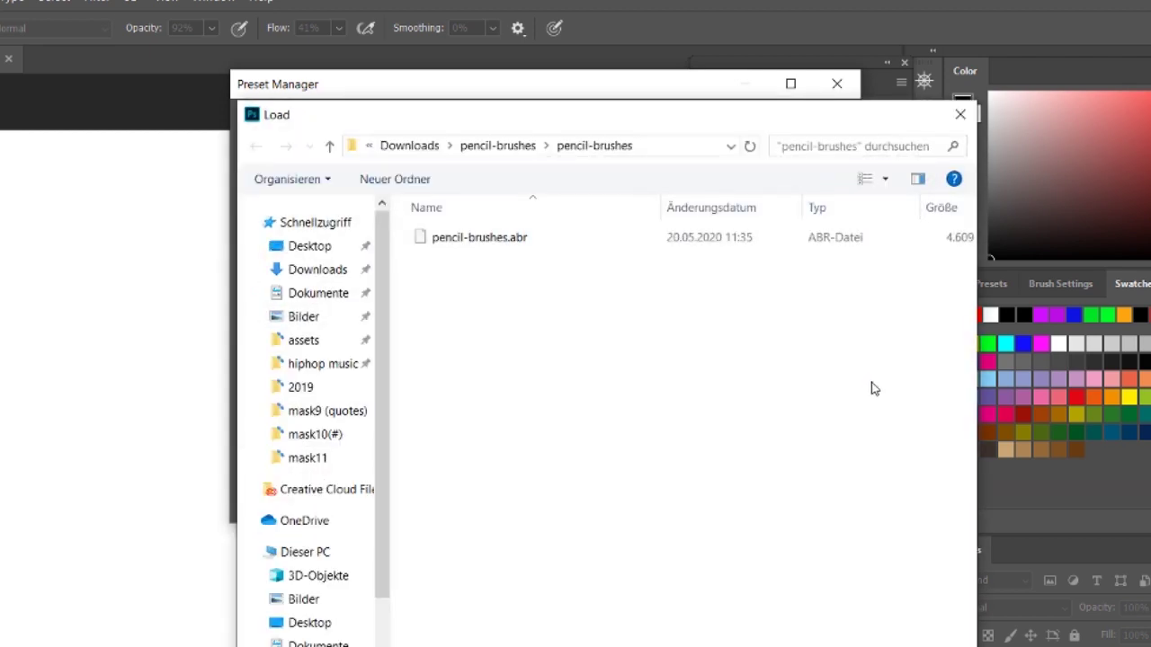
pyautogui.click(417, 151)
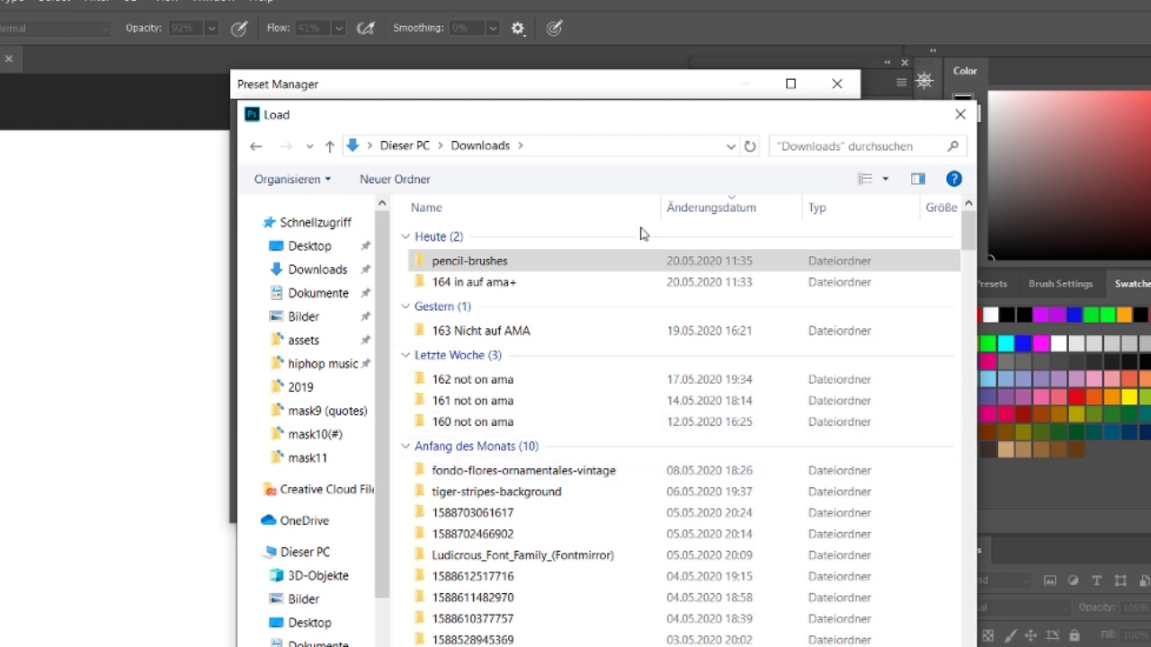
pyautogui.click(492, 268)
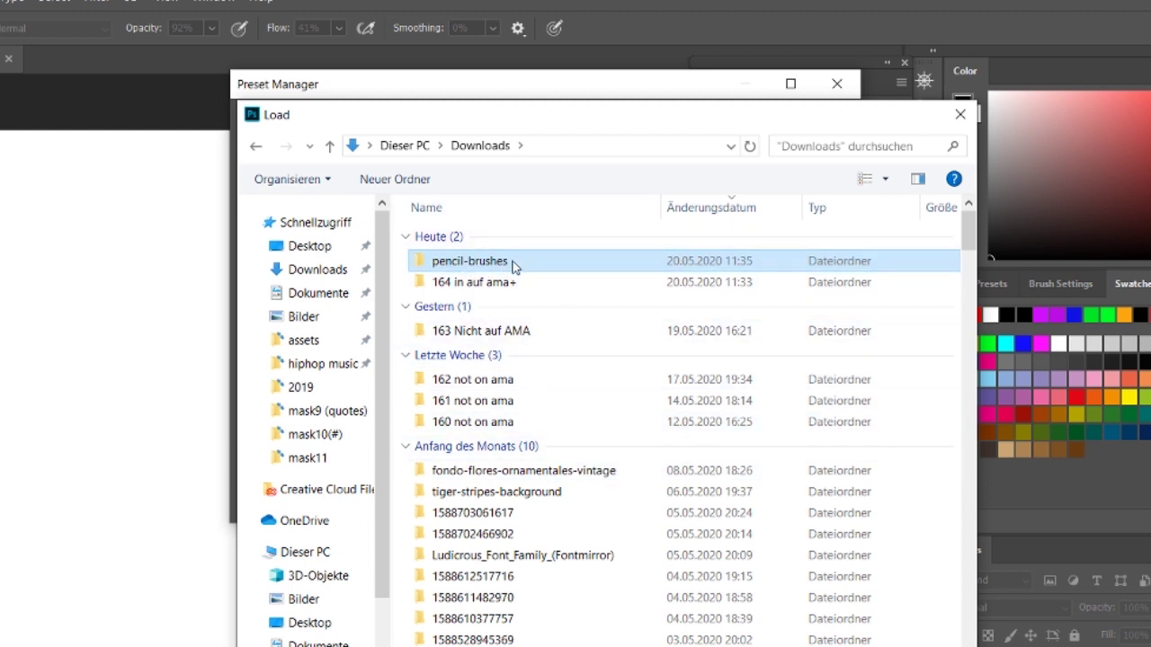
pyautogui.moveTo(469, 261)
pyautogui.doubleClick(510, 261)
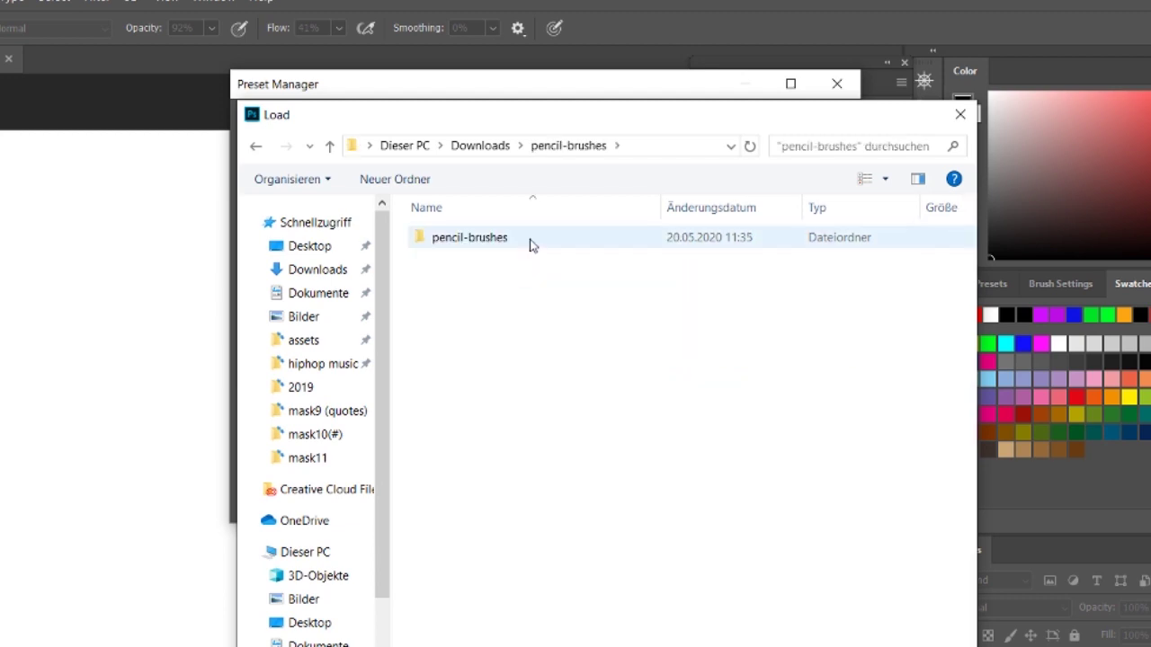
pyautogui.doubleClick(530, 241)
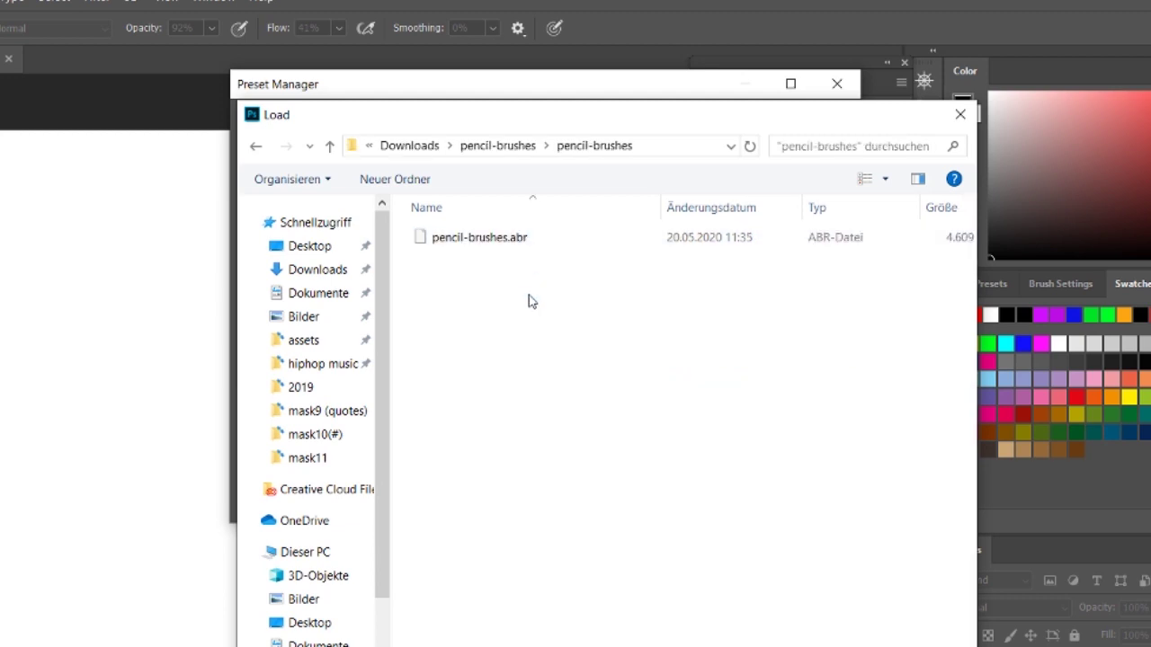
pyautogui.doubleClick(547, 241)
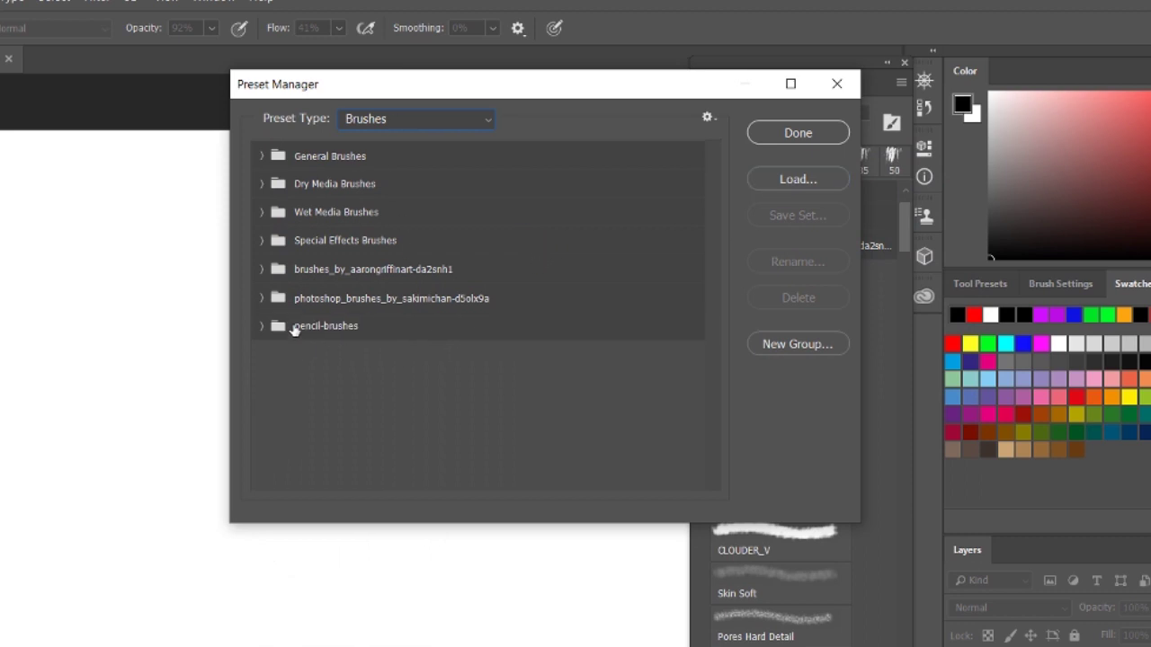
# Step: Expand the pencil-brushes set and select the 1289 brush
pyautogui.click(262, 327)
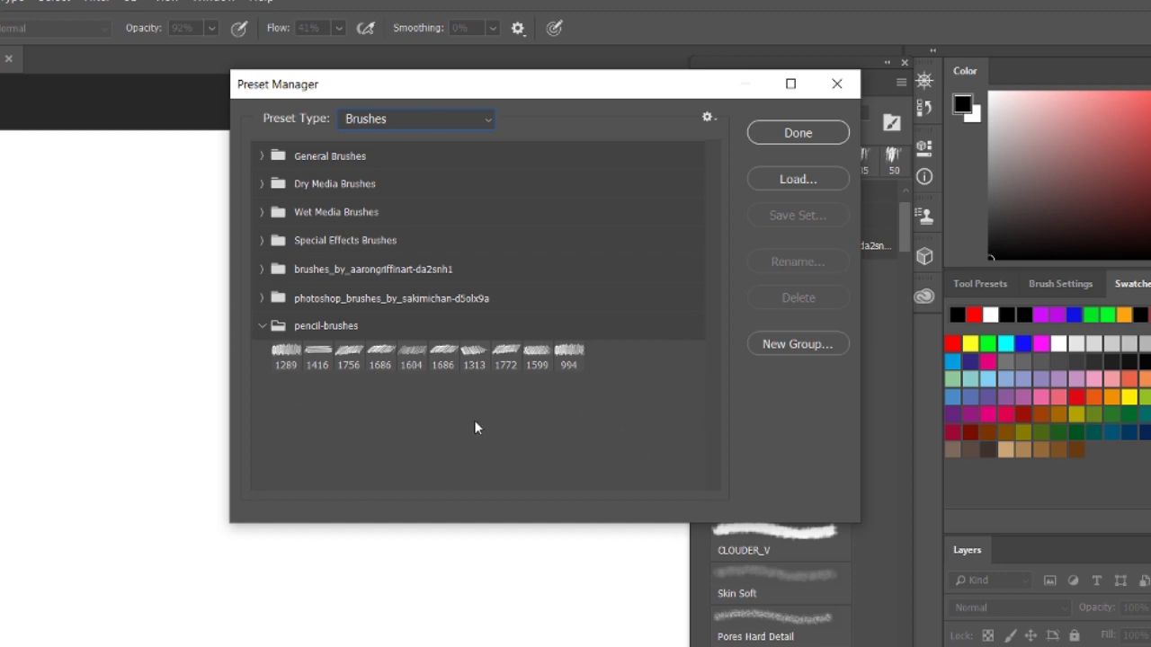
pyautogui.click(276, 360)
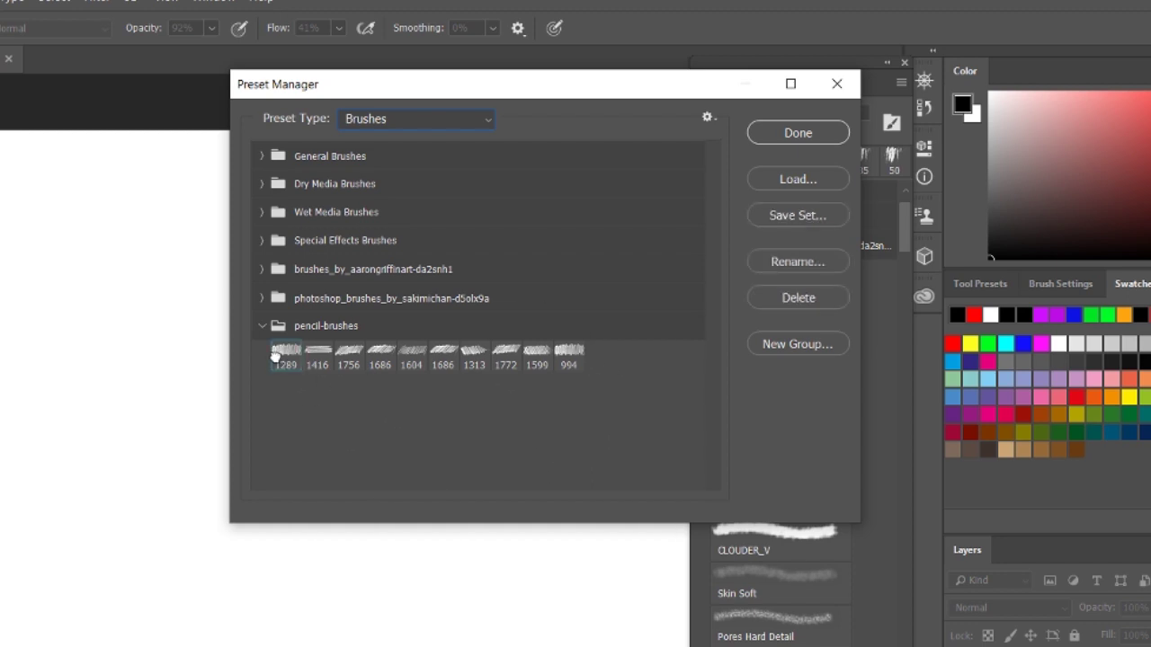
pyautogui.click(350, 360)
pyautogui.click(443, 360)
pyautogui.click(293, 361)
# Step: Rename the 1289 brush to 'tolle brush' and close the Preset Manager
pyautogui.click(804, 268)
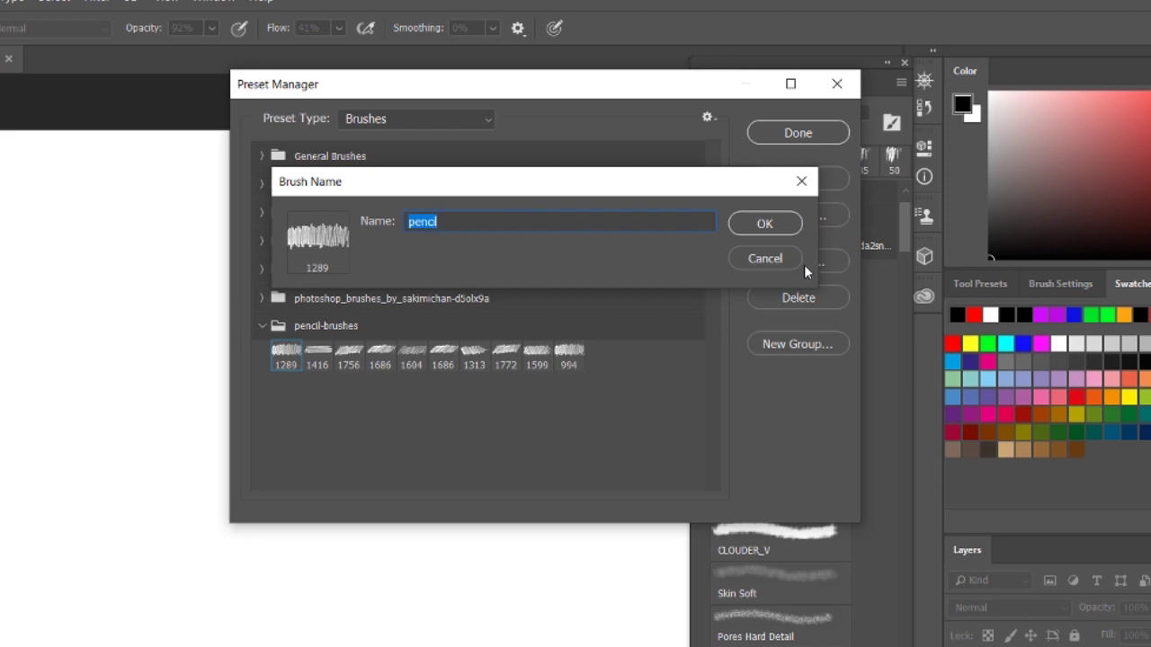
pyautogui.write('tolle brush')
pyautogui.press('Return')
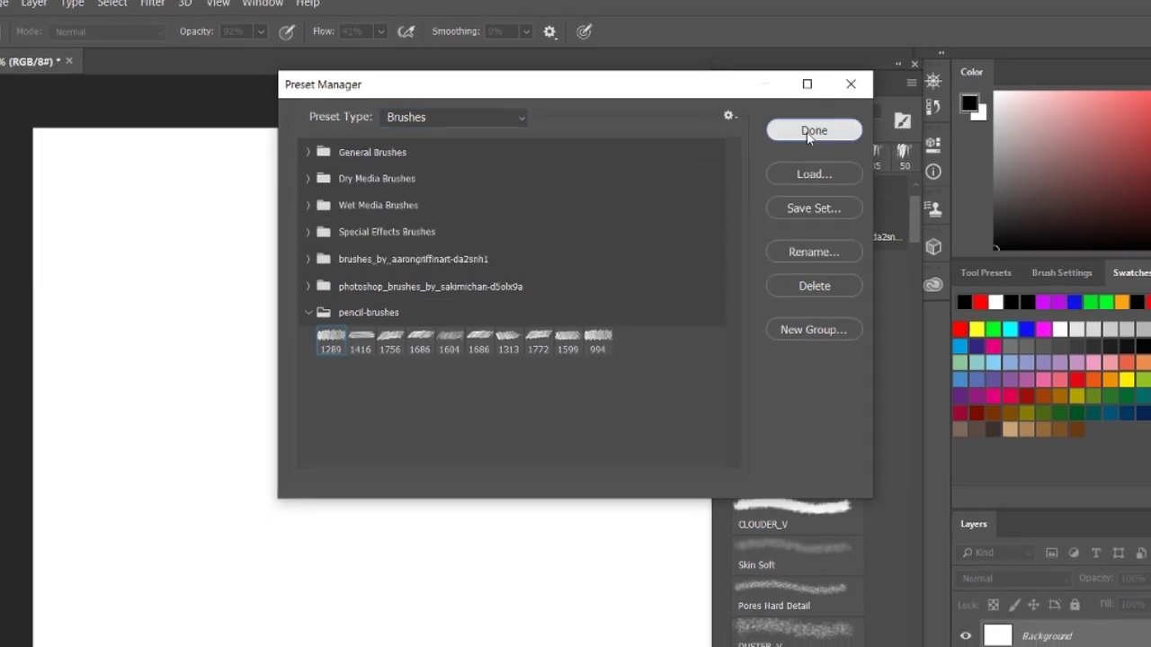
pyautogui.click(796, 133)
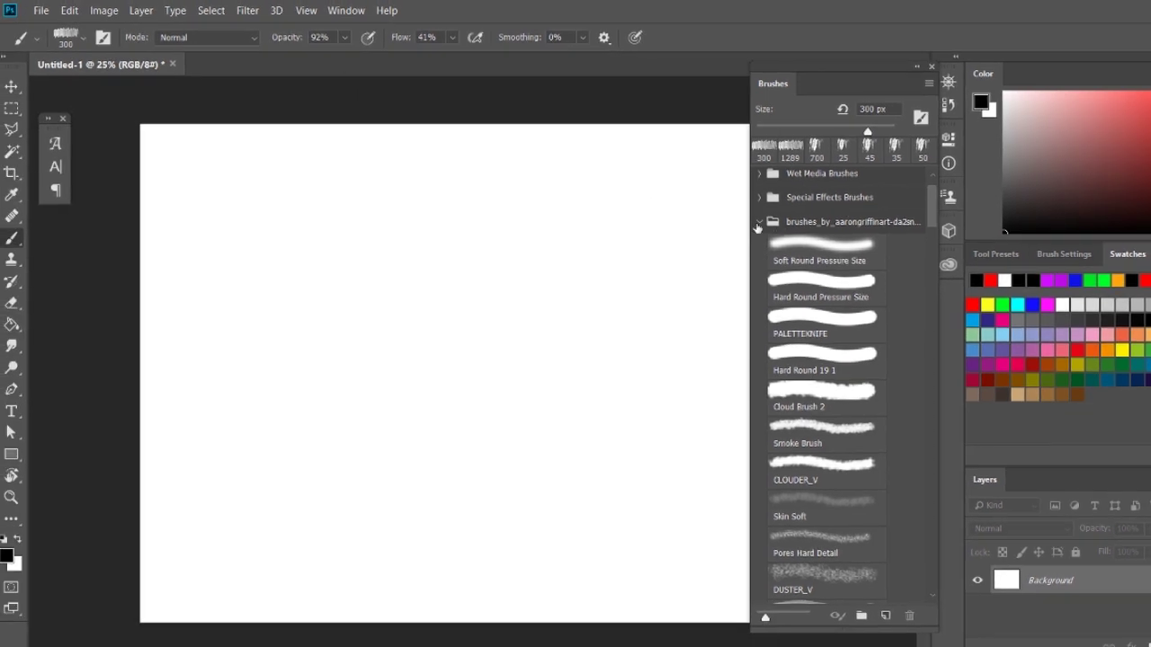
# Step: Collapse brushes_by_aarongriffinart, widen the list, and pick 'tolle brush' from pencil-brushes at 1289 px
pyautogui.click(758, 222)
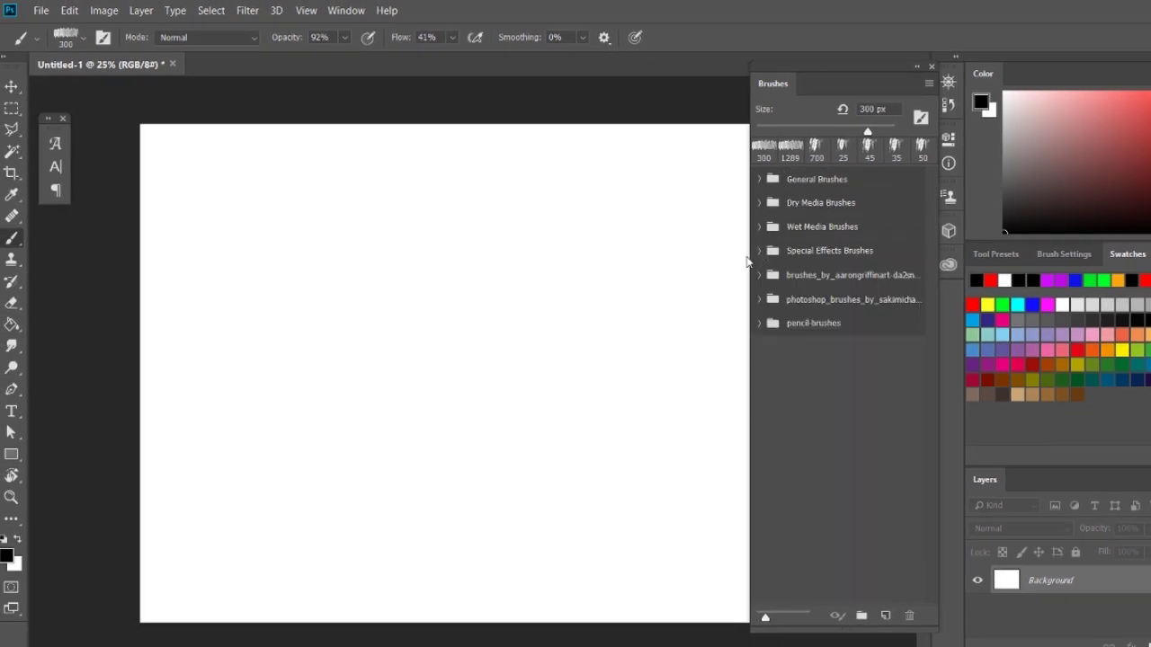
pyautogui.moveTo(745, 255); pyautogui.dragTo(531, 255)
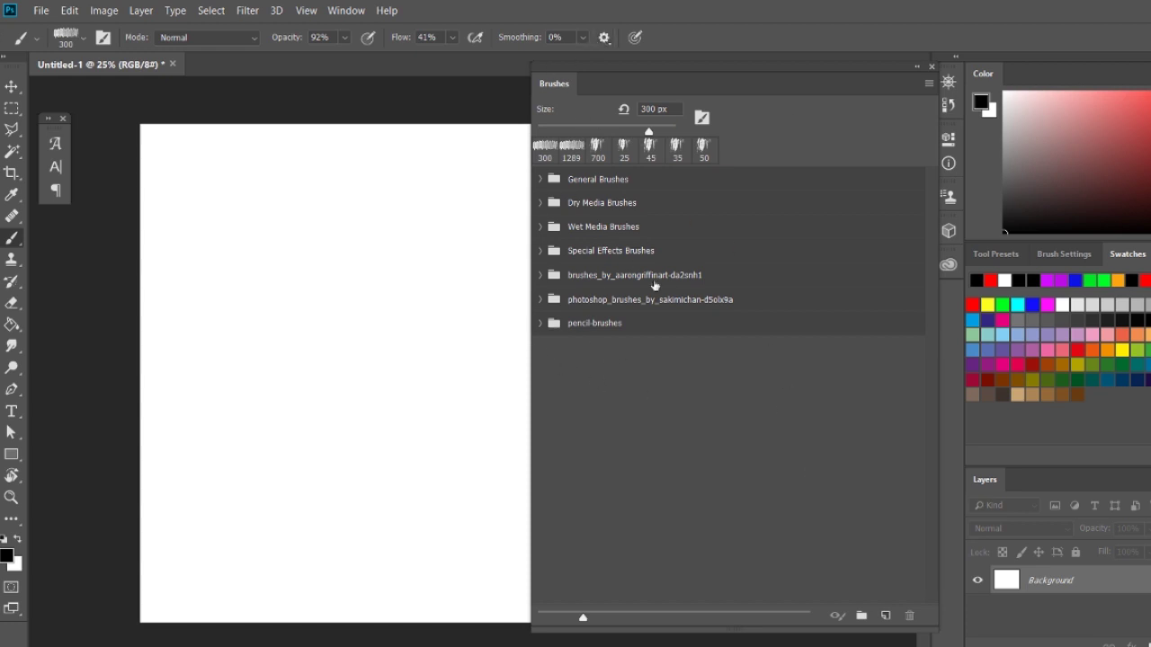
pyautogui.click(539, 325)
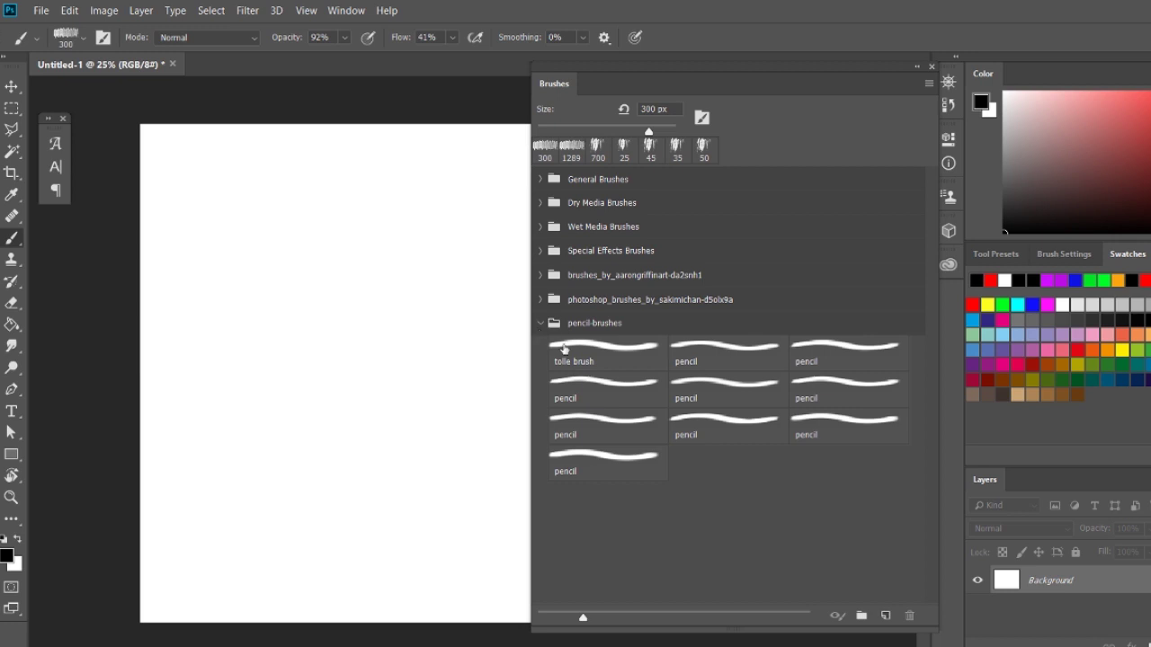
pyautogui.rightClick(553, 332)
pyautogui.click(591, 356)
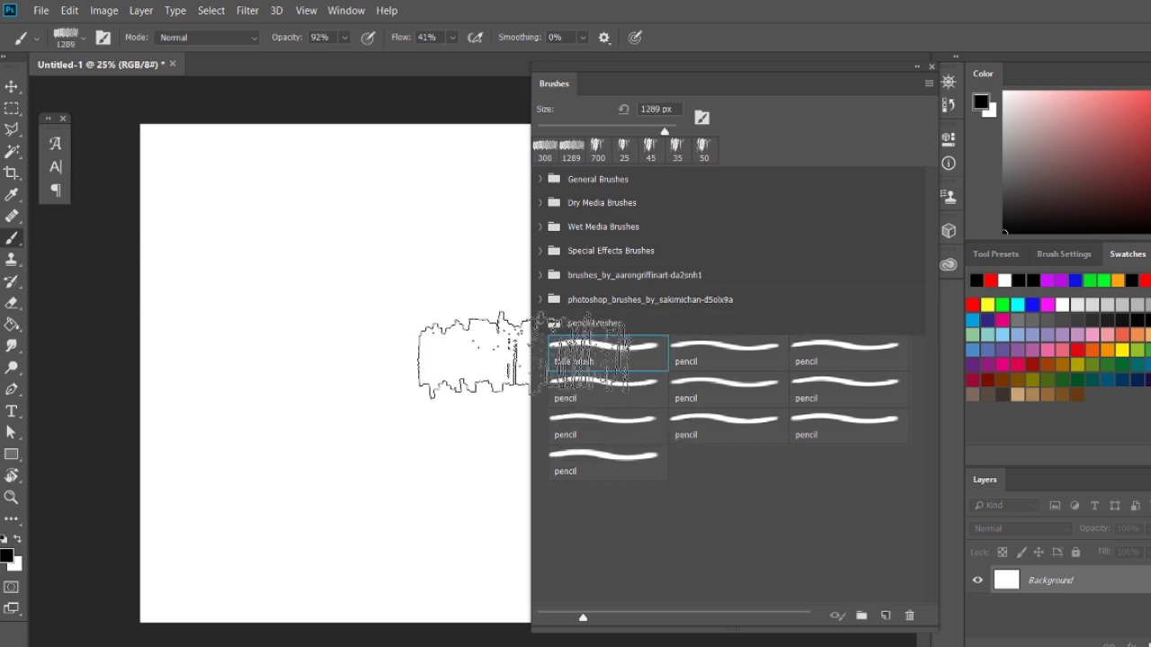
# Step: Narrow the Brushes panel and reduce the brush to 250 px, undoing a test mark
pyautogui.moveTo(530, 358); pyautogui.dragTo(646, 361)
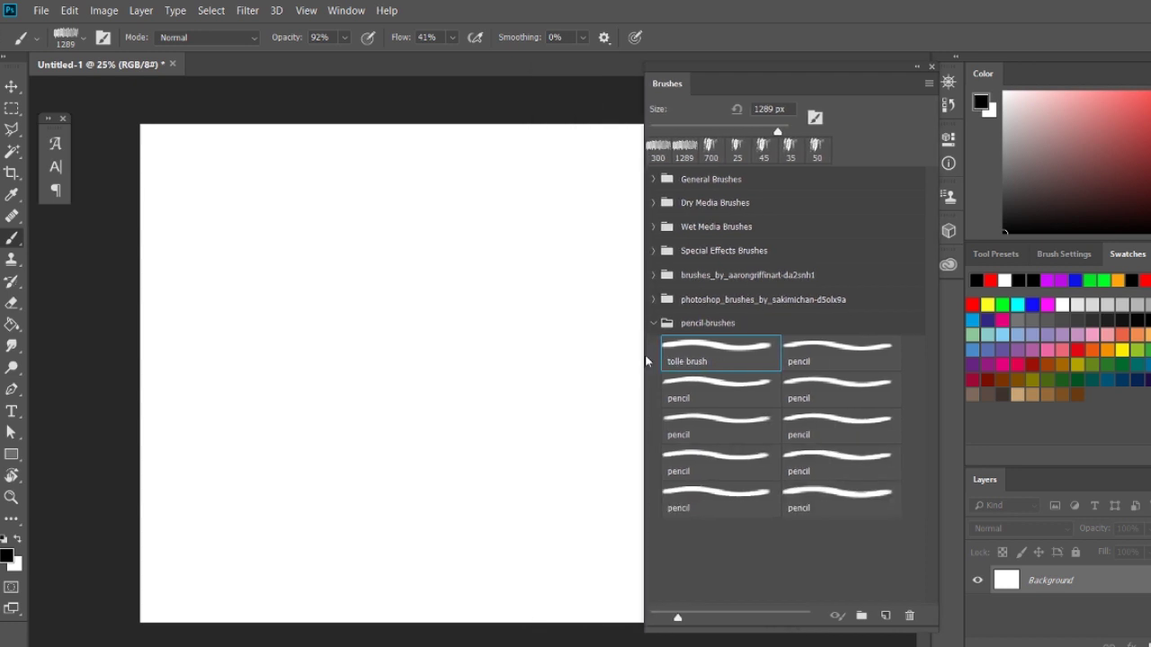
pyautogui.press('[')
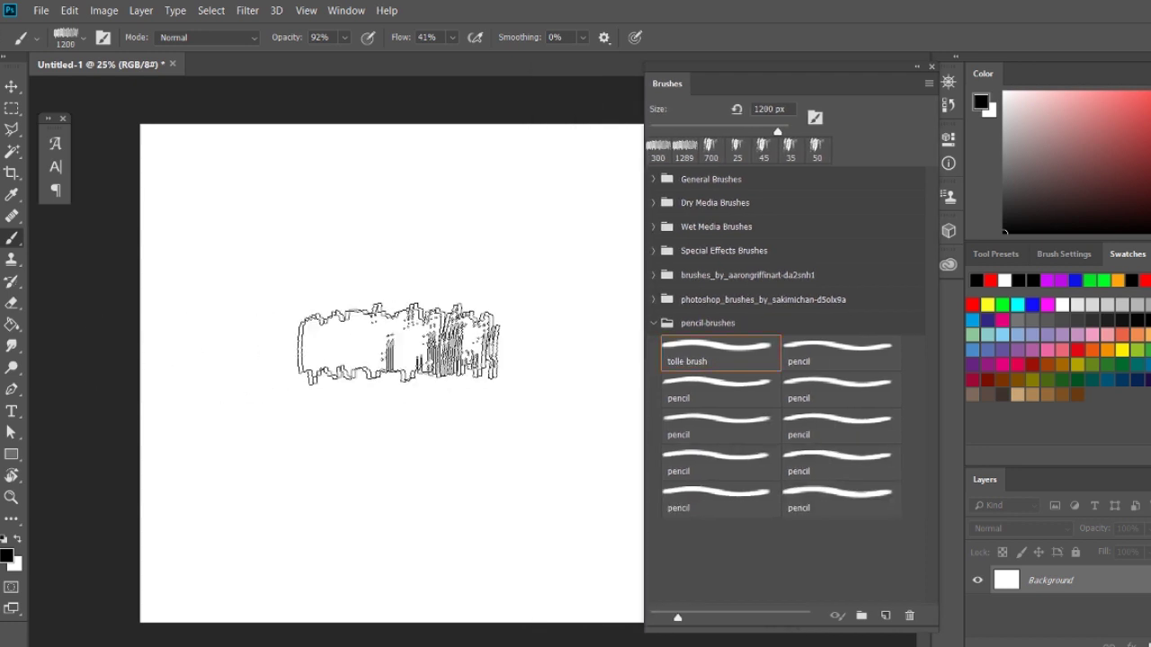
pyautogui.moveTo(310, 333)
pyautogui.mouseDown()
pyautogui.moveTo(330, 380)
pyautogui.moveTo(473, 362)
pyautogui.moveTo(380, 211)
pyautogui.moveTo(273, 203)
pyautogui.moveTo(427, 395)
pyautogui.mouseUp()
pyautogui.hotkey('ctrl', 'z')
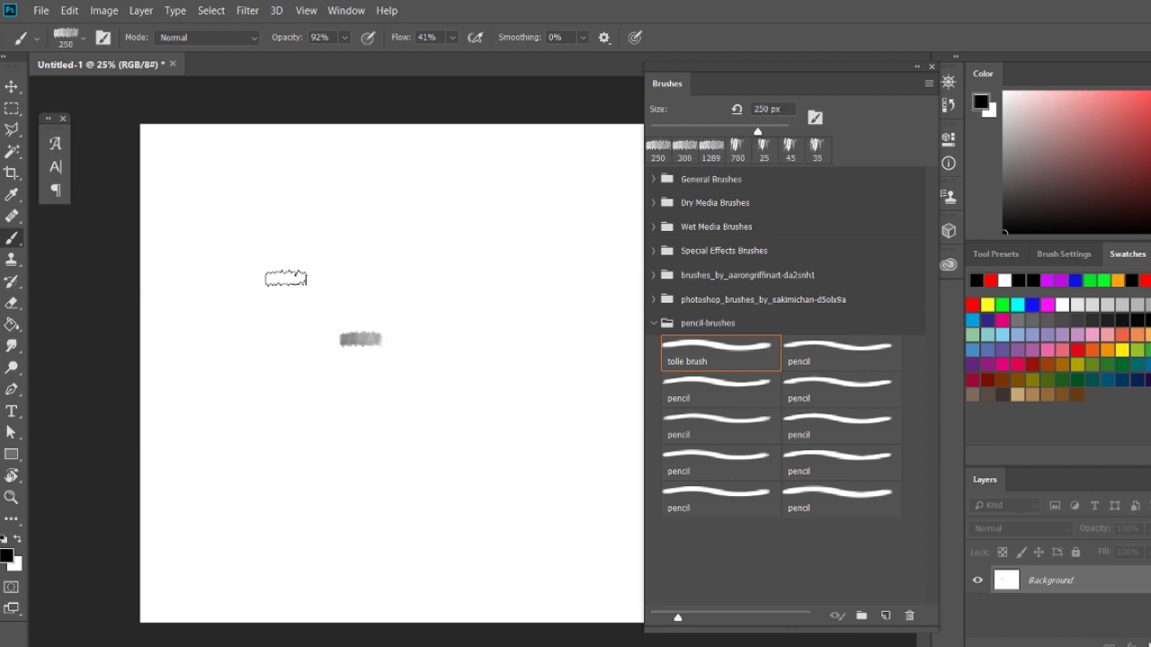
# Step: Paint the left eye, right eye and a curved smile on the canvas
pyautogui.moveTo(278, 264); pyautogui.dragTo(290, 286)
pyautogui.moveTo(474, 284); pyautogui.dragTo(498, 296)
pyautogui.moveTo(262, 409); pyautogui.dragTo(474, 385)
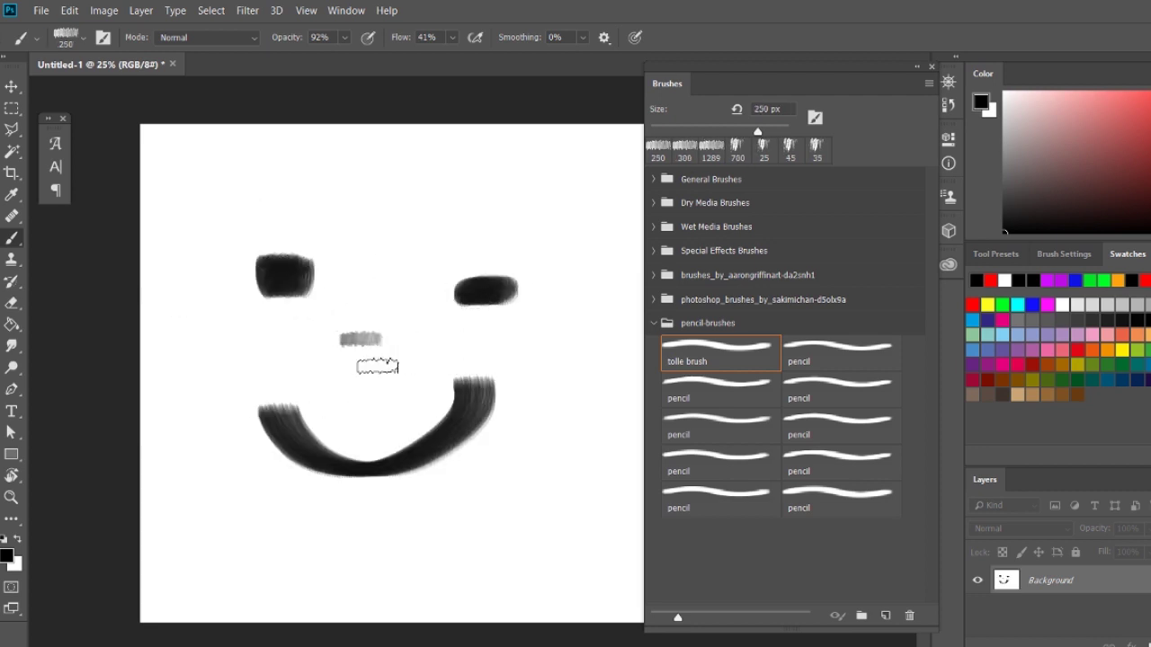